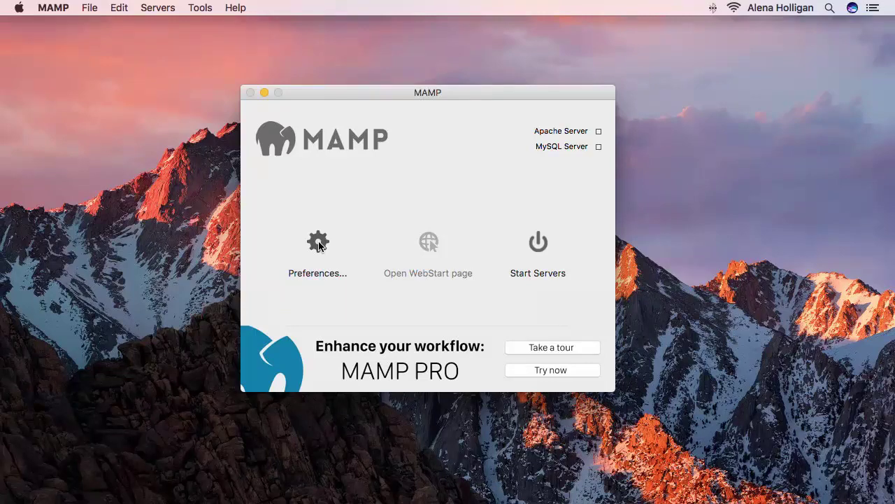
Set MAMP's document root to the Sites folder, start Apache and MySQL, and open the start page.
click(318, 243)
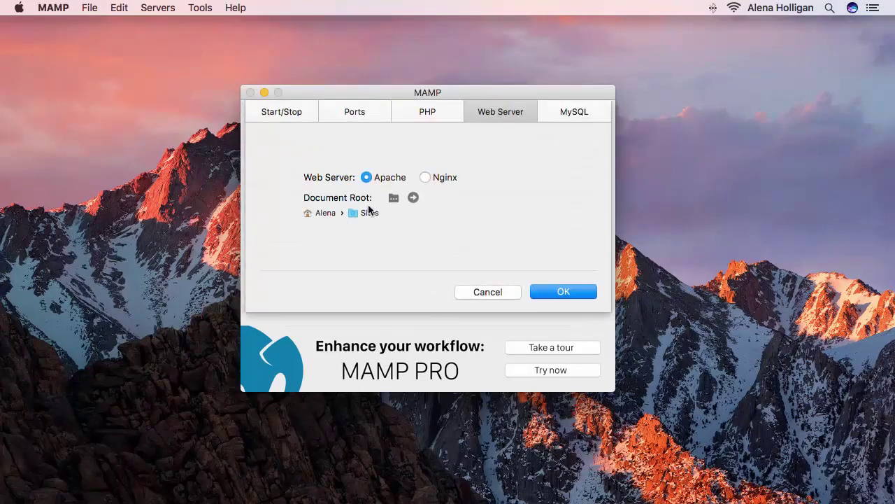
click(394, 198)
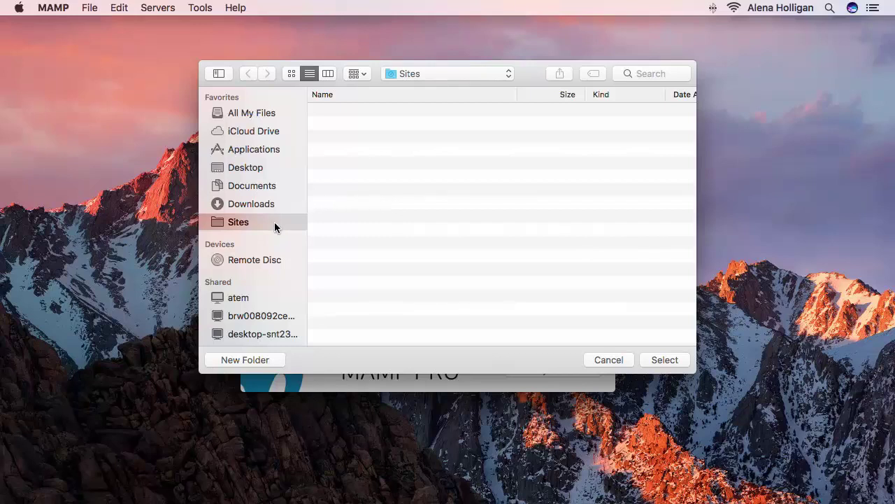
click(665, 360)
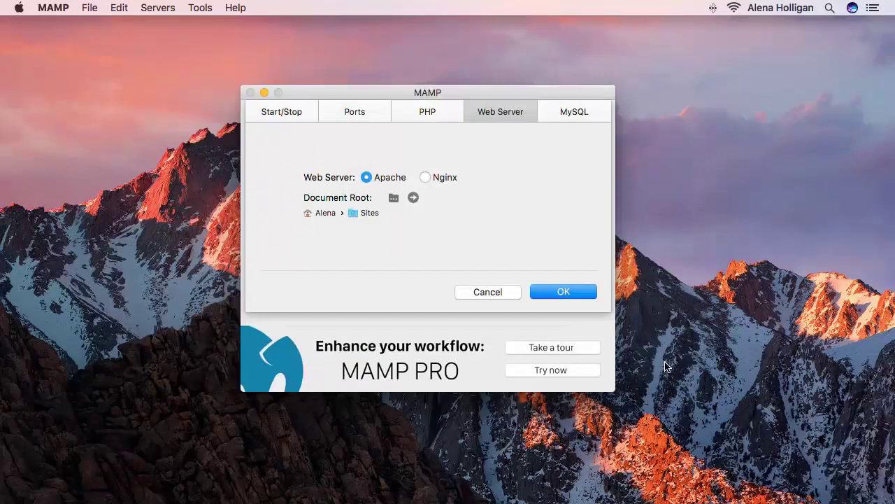
click(576, 292)
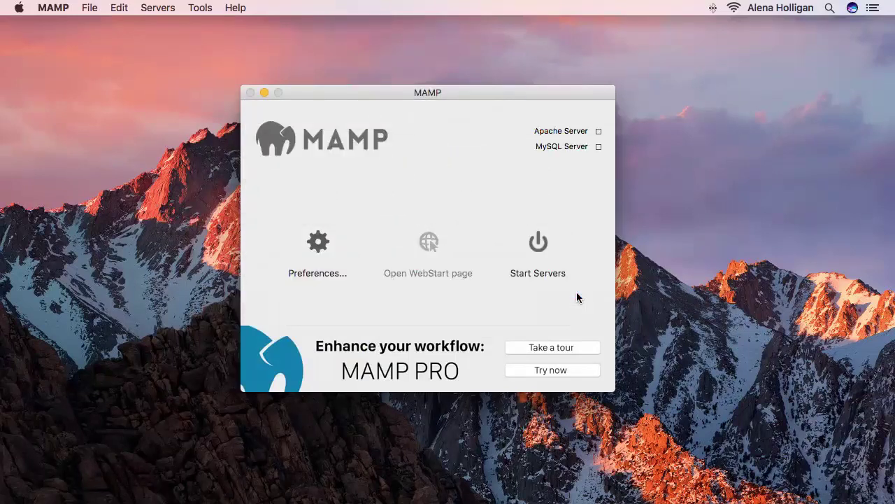
click(539, 242)
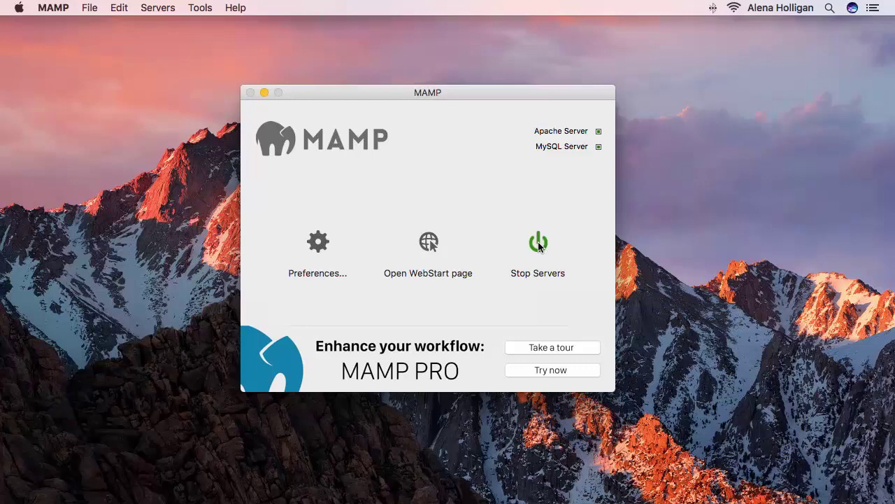
click(429, 242)
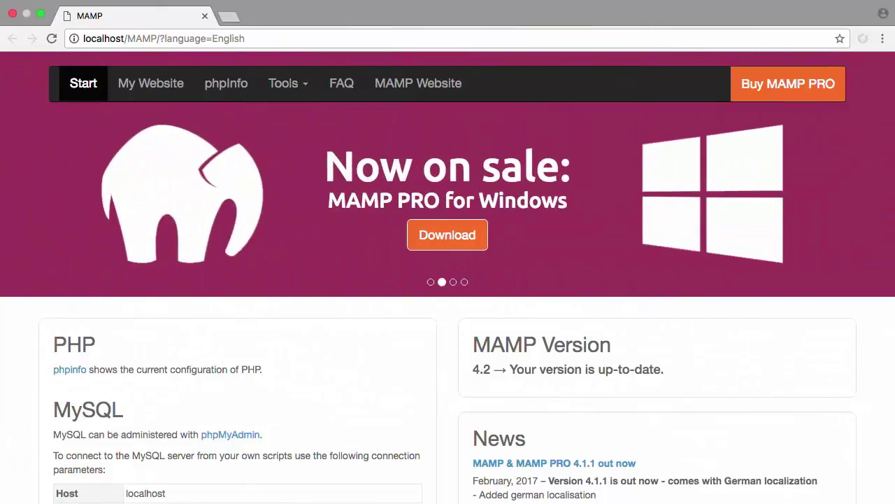
Open phpMyAdmin in a new tab from the WebStart Tools menu.
click(283, 83)
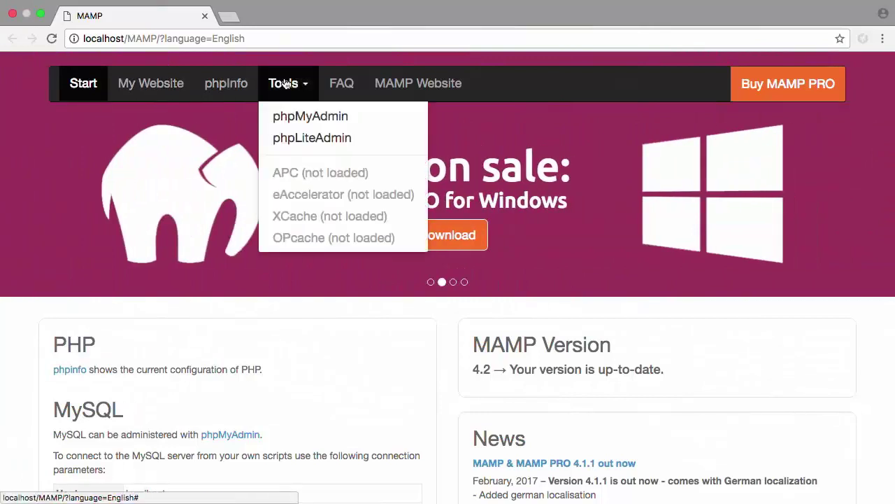
click(295, 122)
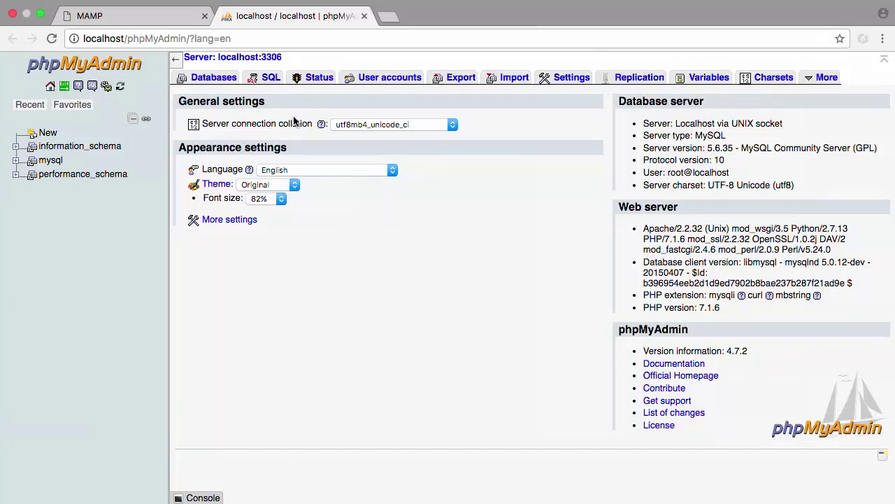
Create a database named localwp and view its Privileges page.
click(207, 76)
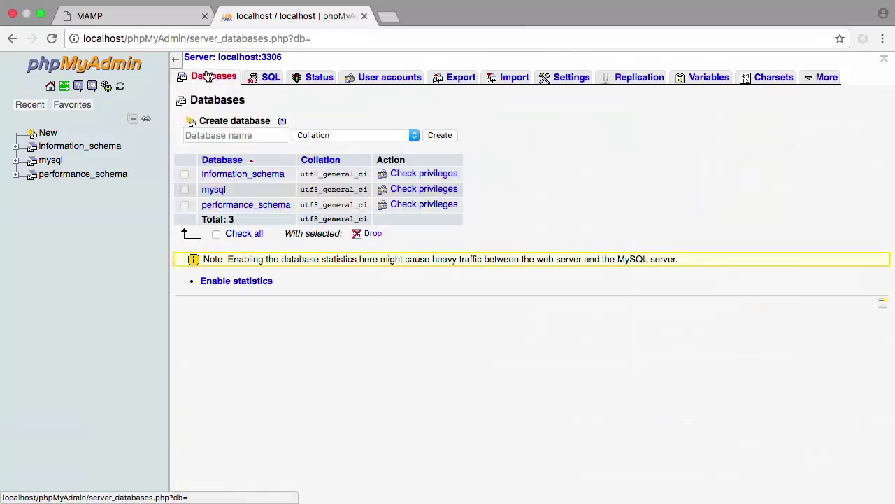
click(226, 135)
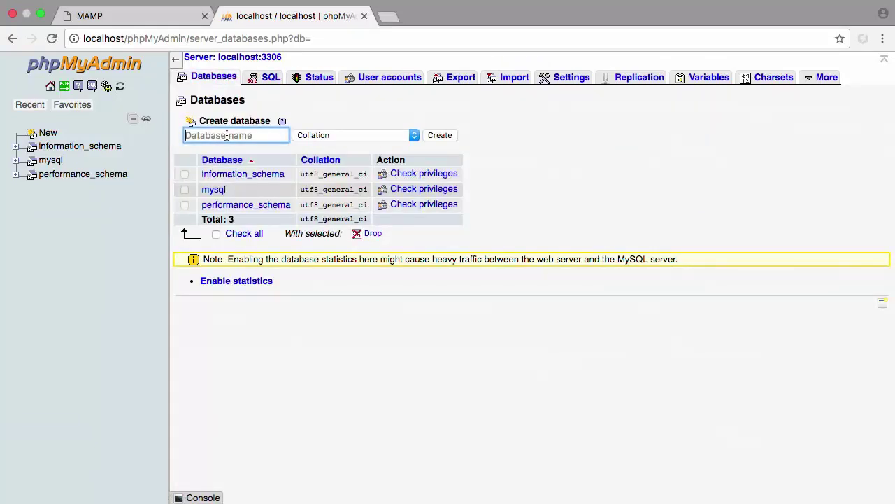
text(localwp)
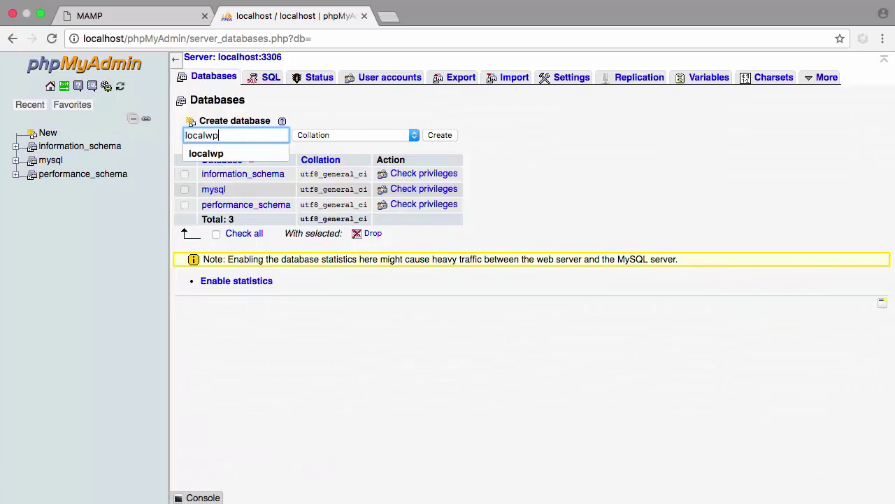
key(Return)
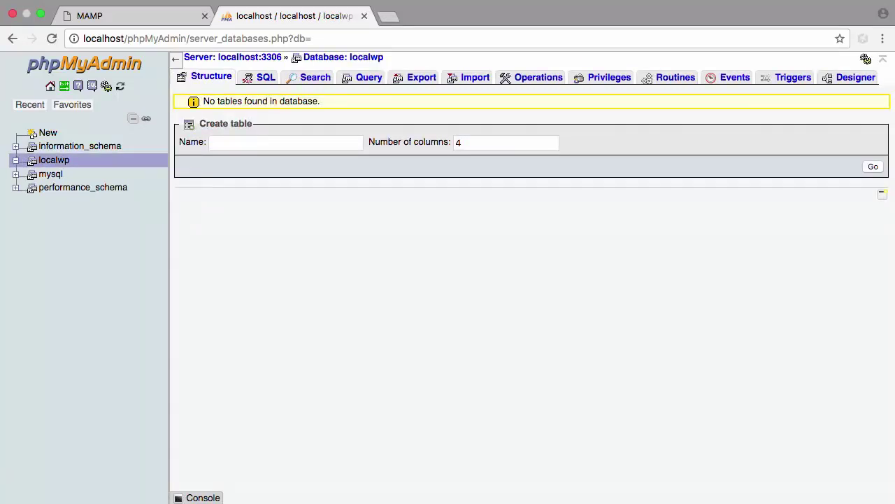
click(598, 79)
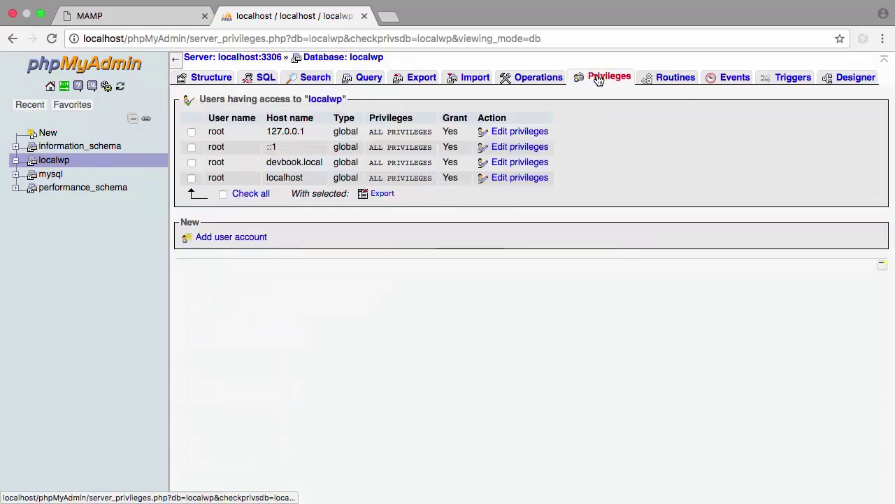
Start a new user account named wpuser with host localhost.
click(243, 239)
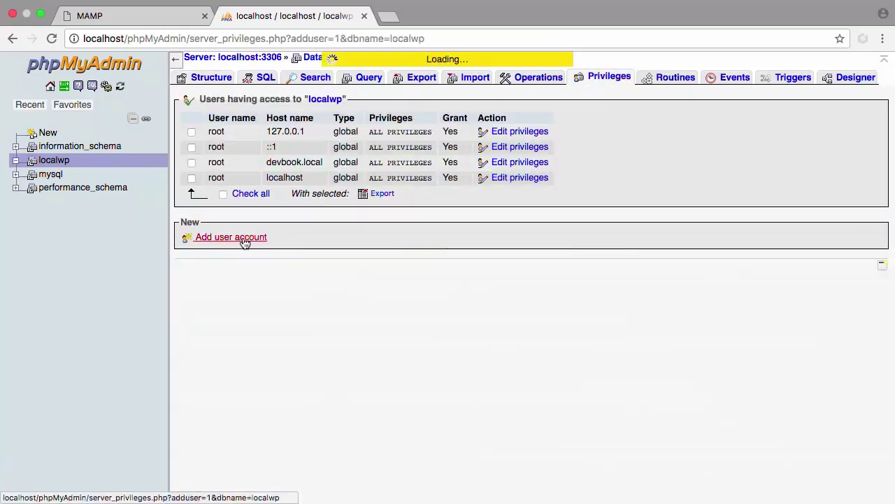
text(wpuser)
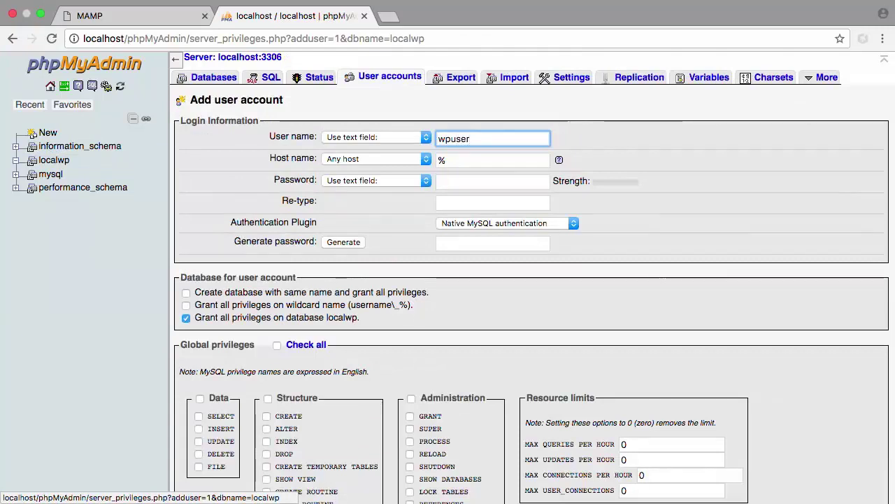
key(Tab)
key(BackSpace)
text(localhost)
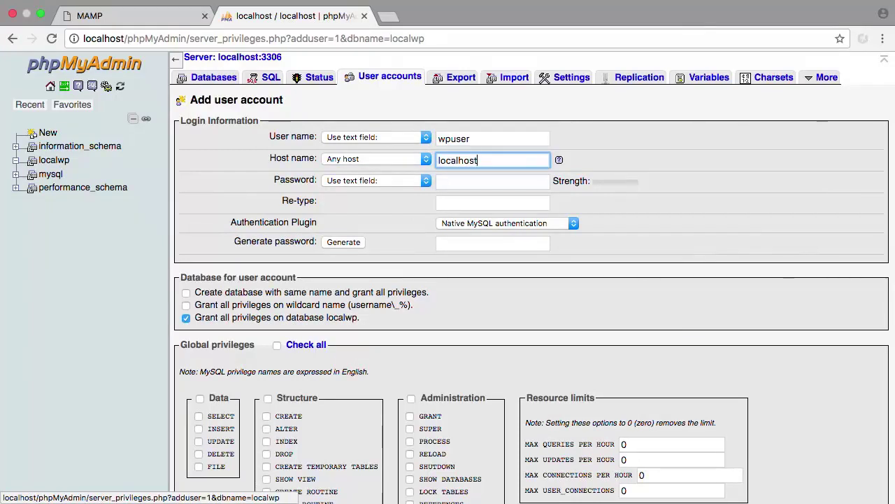
Generate a strong random password for wpuser and copy it.
click(335, 248)
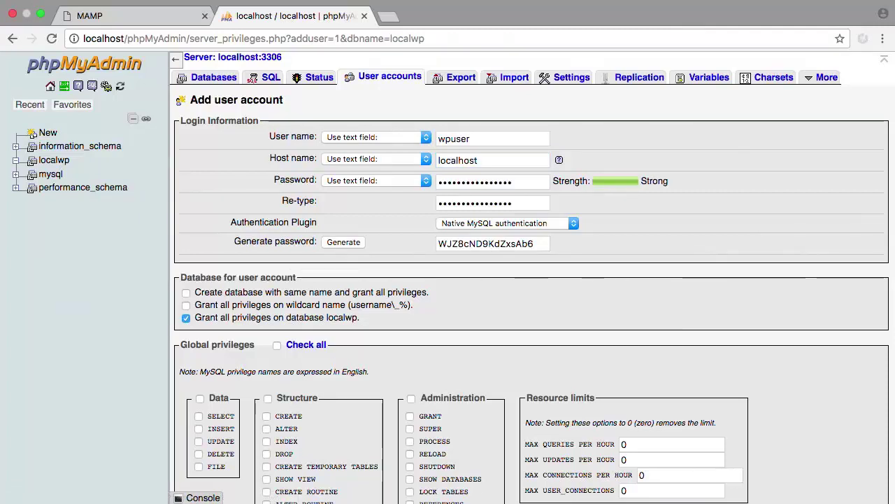
click(513, 245)
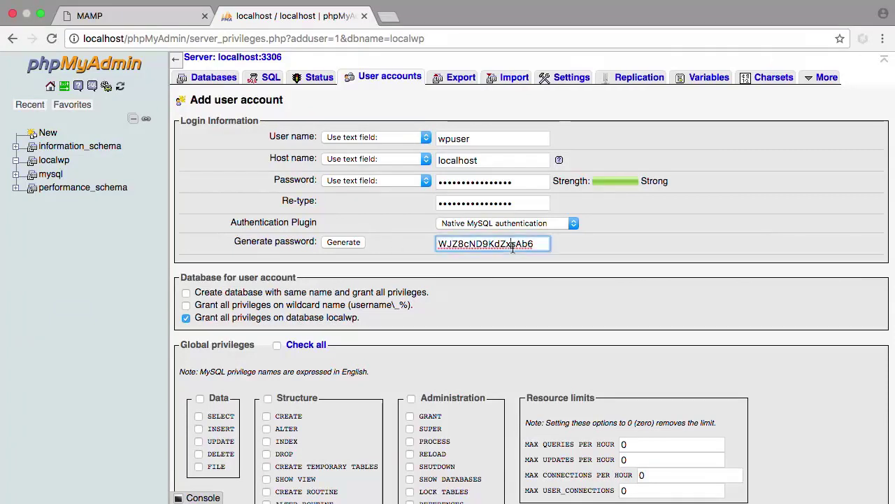
double_click(513, 245)
key(super+c)
key(super+Tab)
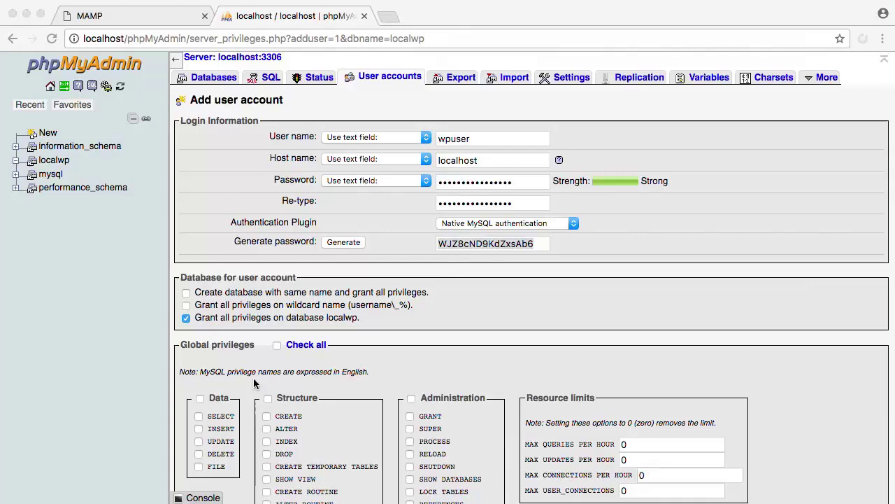
key(super+Tab)
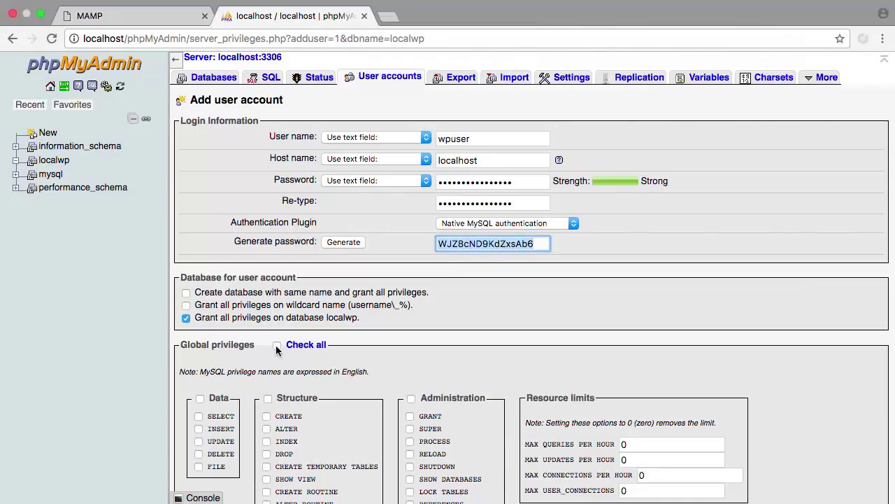
Grant wpuser all global privileges and create the account.
click(277, 346)
scroll(280, 349, down, 7)
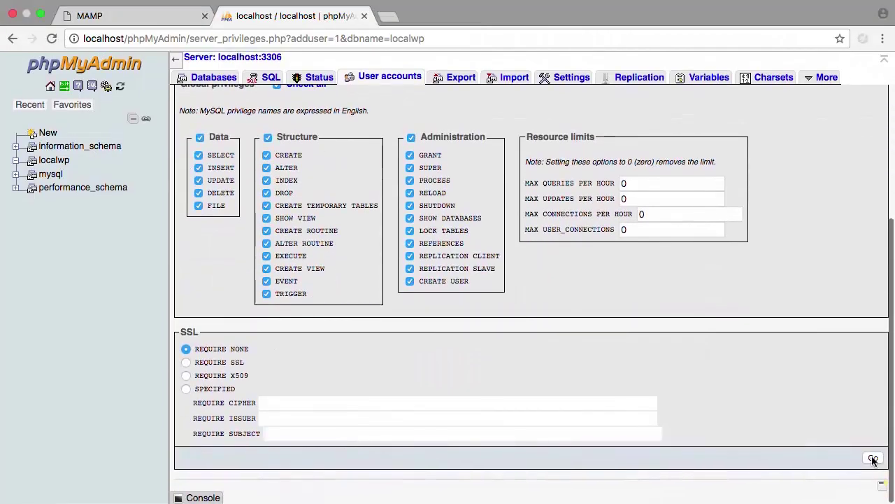
click(873, 459)
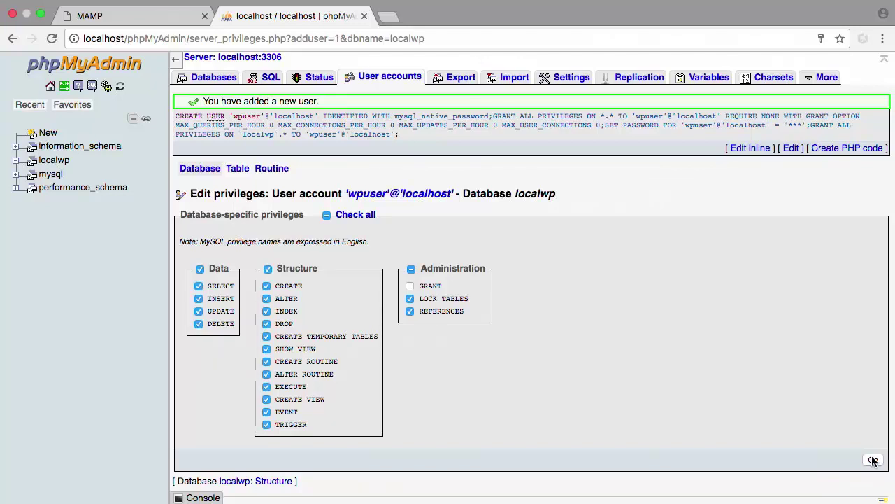
Download the WordPress 4.8.1 zip from wordpress.org and open the downloaded file.
key(super+t)
text(wordpress.org)
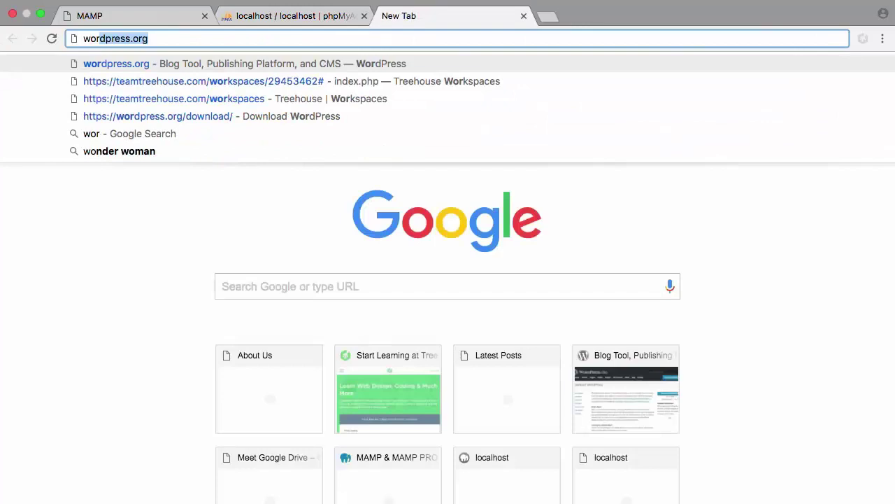
key(Return)
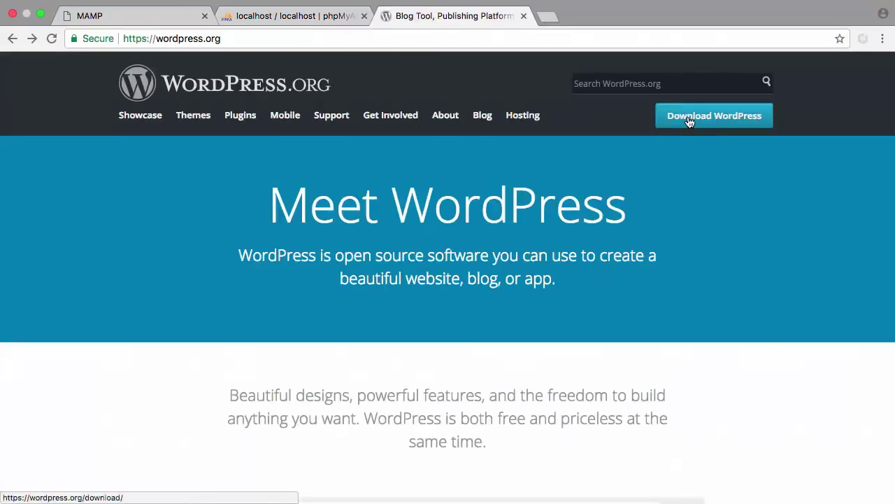
click(714, 116)
click(682, 213)
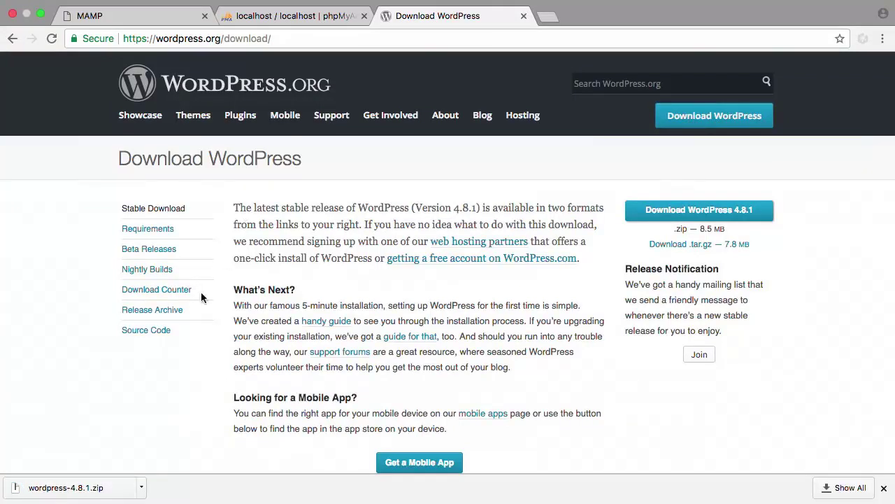
click(63, 490)
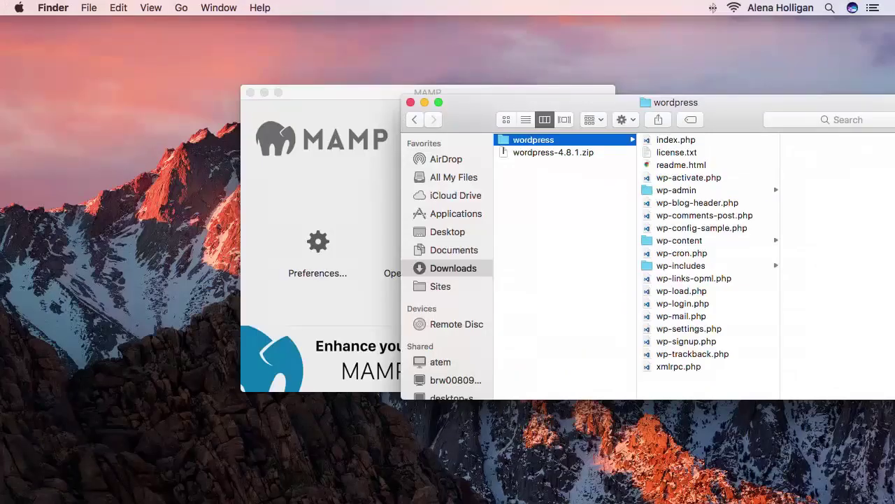
Move the unpacked wordpress folder from Downloads into Sites.
key(super+n)
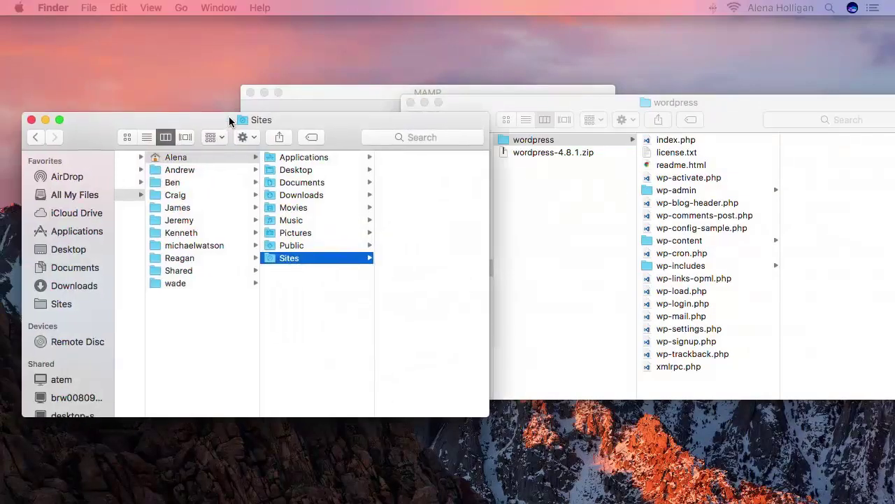
drag(229, 122, 238, 107)
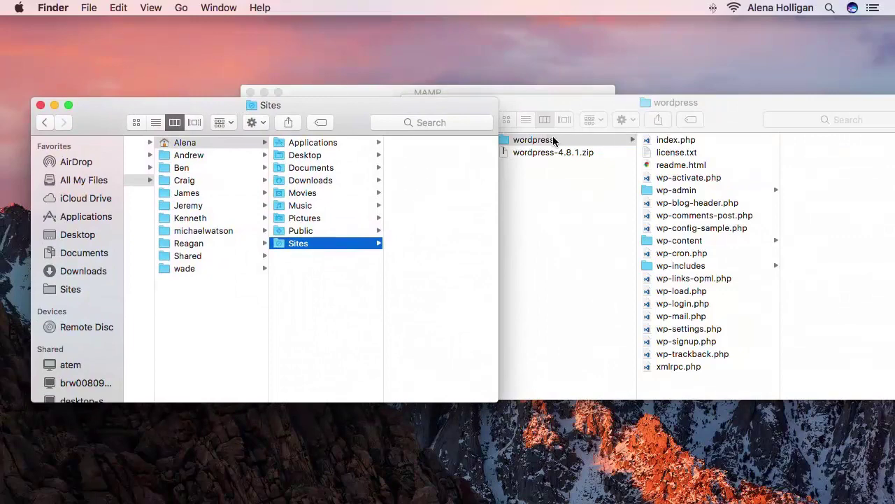
drag(553, 141, 395, 198)
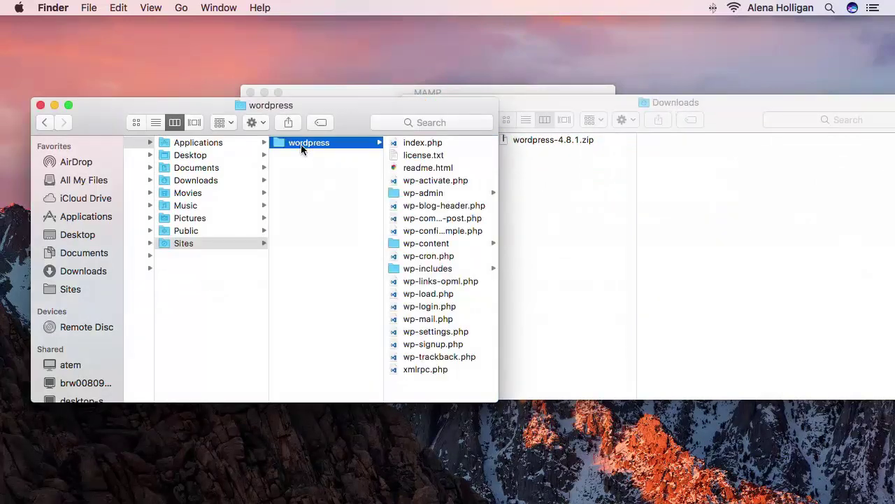
Rename the wordpress folder in Sites to localwp.dev.
key(Return)
key(BackSpace)
text(localwp.dev)
key(Return)
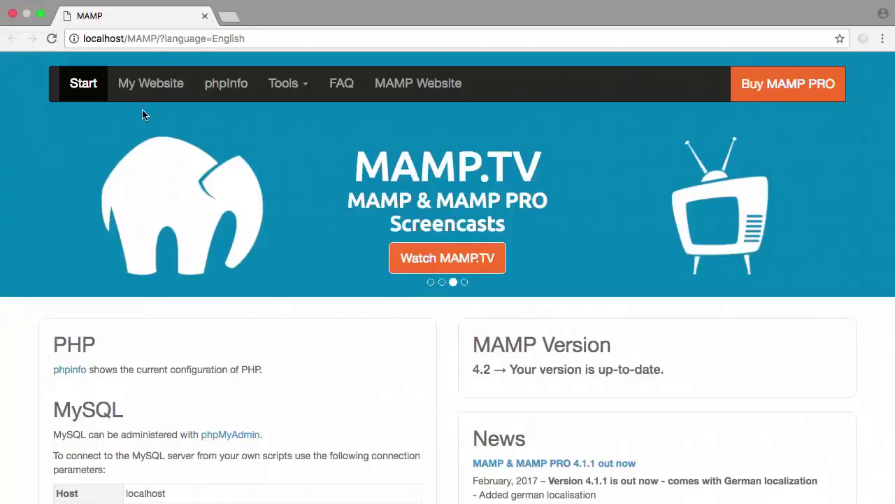
Open My Website to show the localhost directory listing with localwp.dev.
click(142, 77)
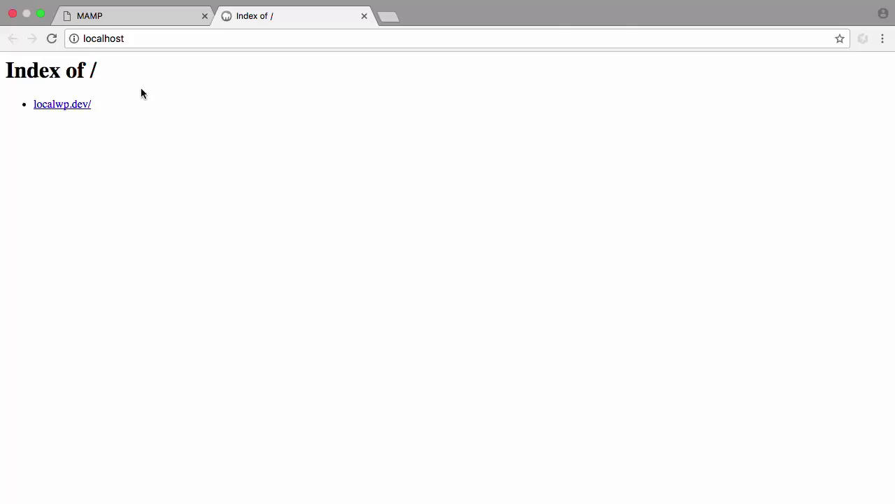
Open localwp.dev, restart MAMP's servers authorised with the account password, and reload the page.
click(79, 109)
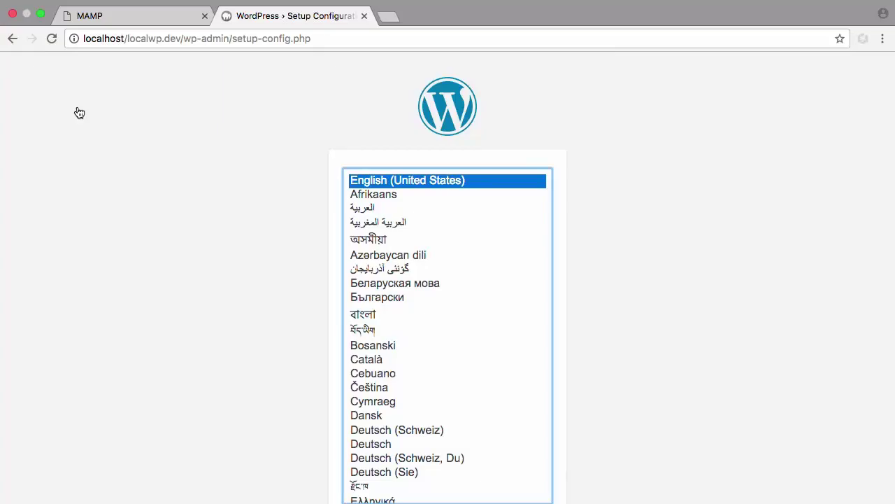
key(super+Tab)
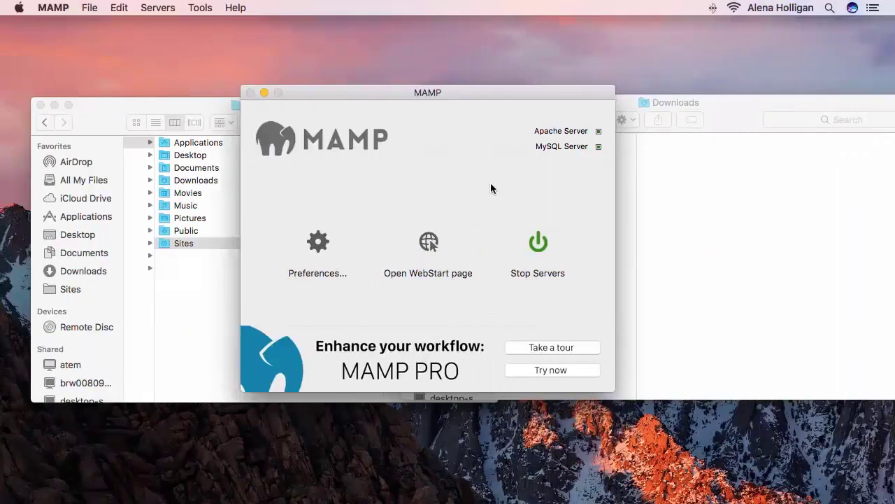
click(538, 242)
click(537, 242)
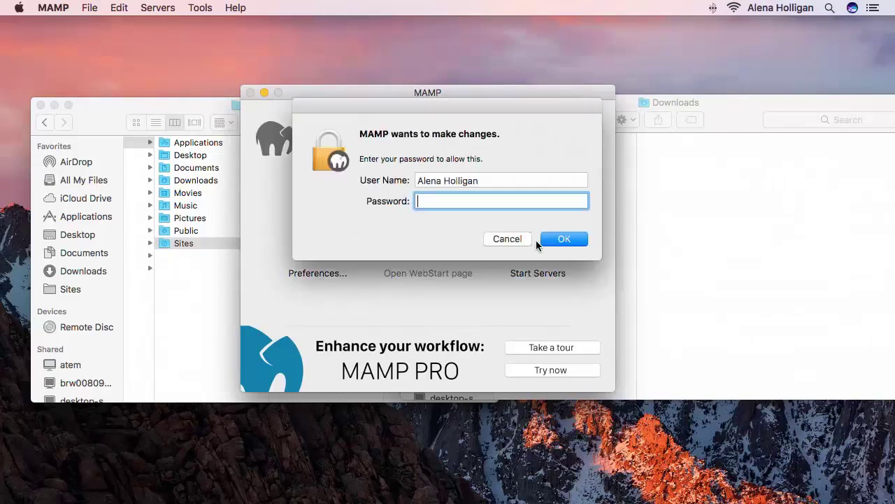
text(••••••••)
key(Return)
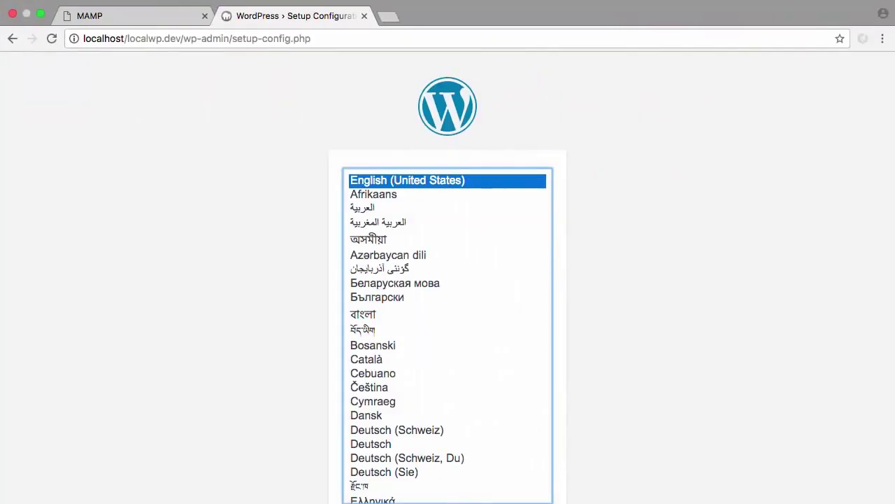
key(super+r)
Scroll the WordPress setup language list showing English (United States) as the default.
scroll(105, 357, down, 2)
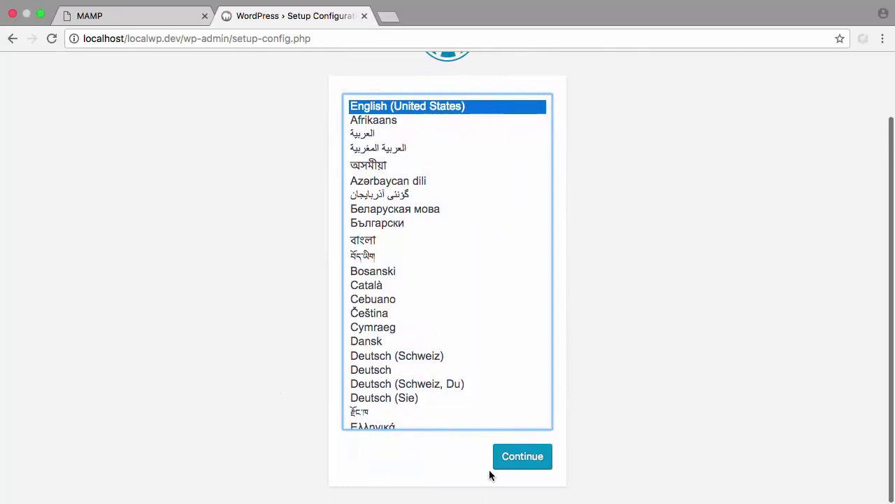
Continue setup in English and enter database name localwp and username wpuser.
click(517, 472)
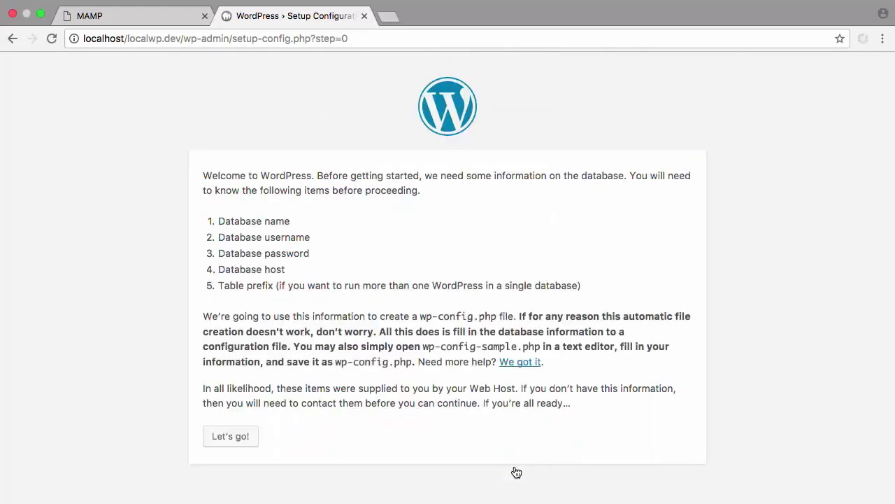
click(231, 435)
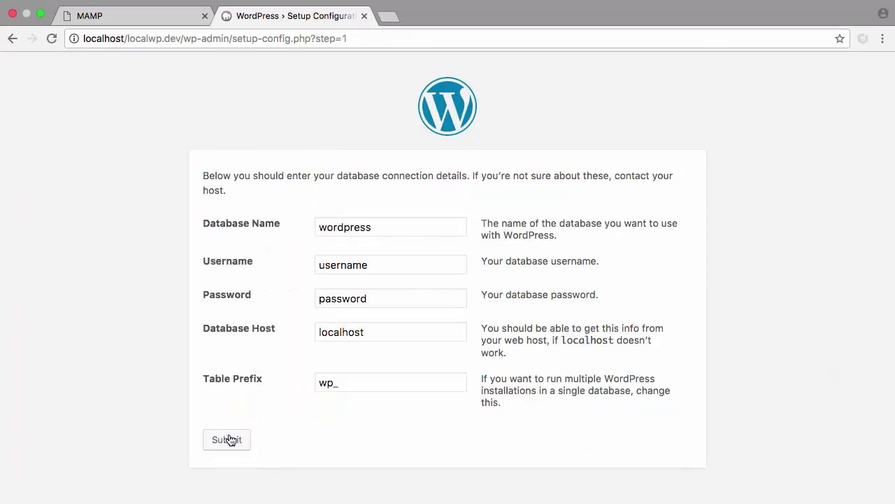
double_click(373, 230)
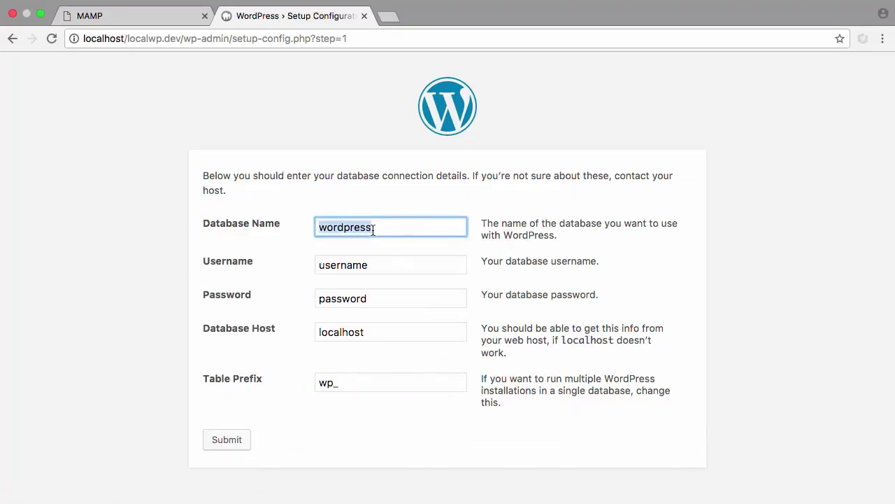
text(localwp)
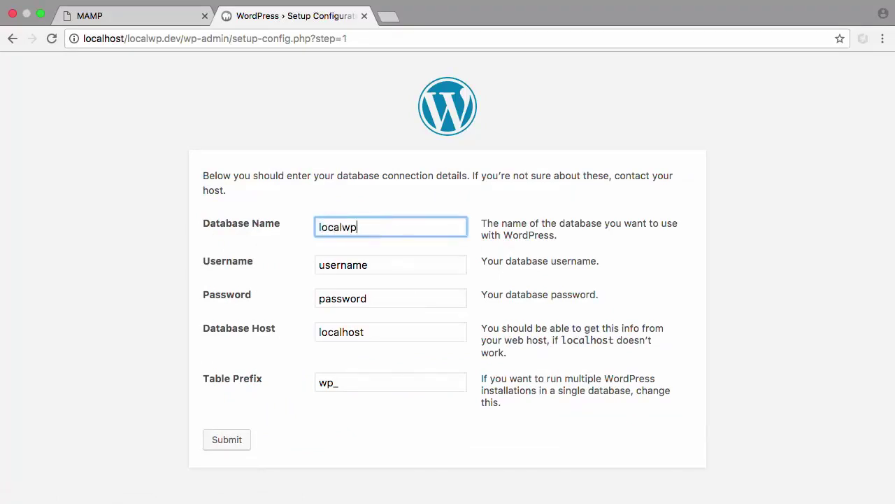
key(Tab)
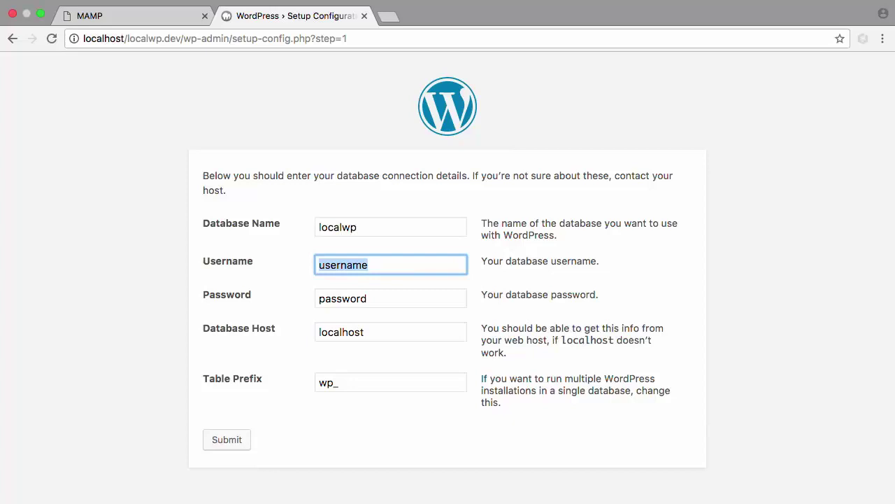
text(wpuser)
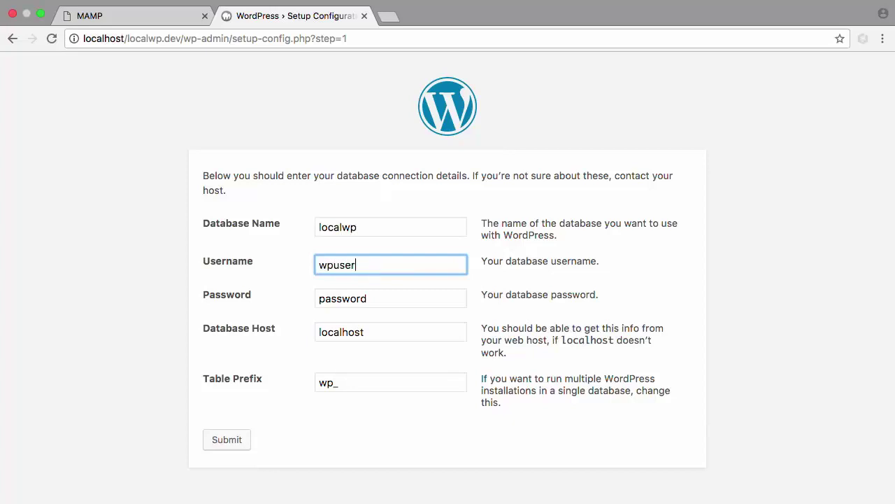
Paste the database user's password and change the table prefix to localwp_.
key(Tab)
key(super+v)
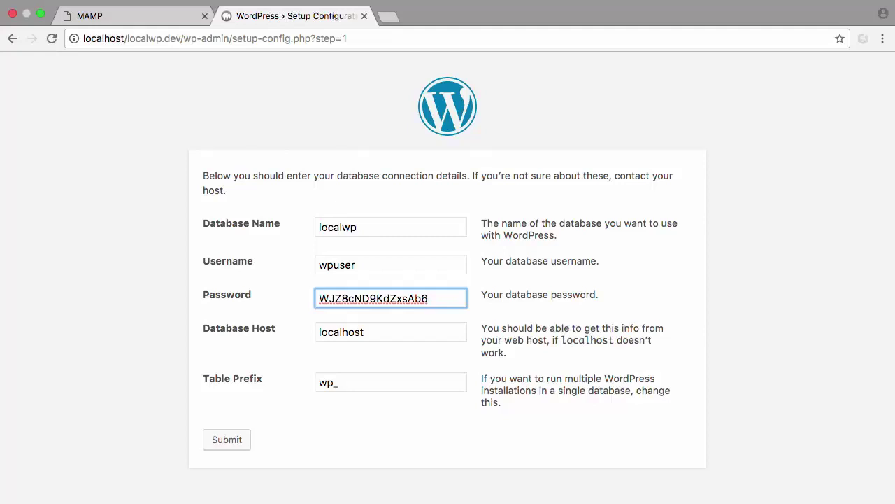
key(Tab)
key(Tab)
click(319, 383)
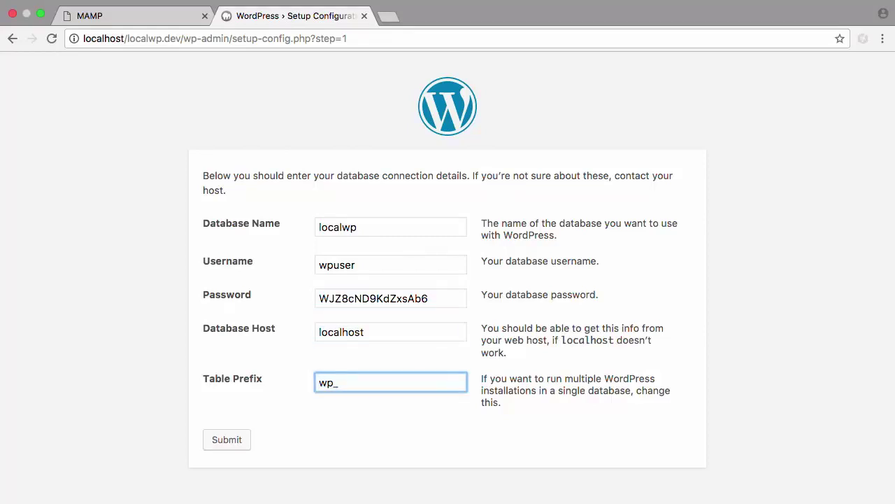
text(local)
Submit the database details, run the install, and enter site title 'Local WordPress Test' and an admin username.
click(221, 446)
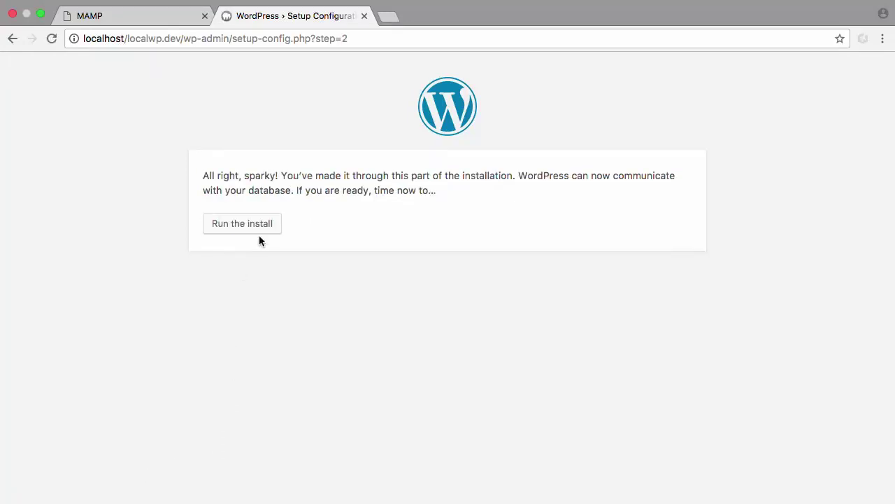
click(255, 226)
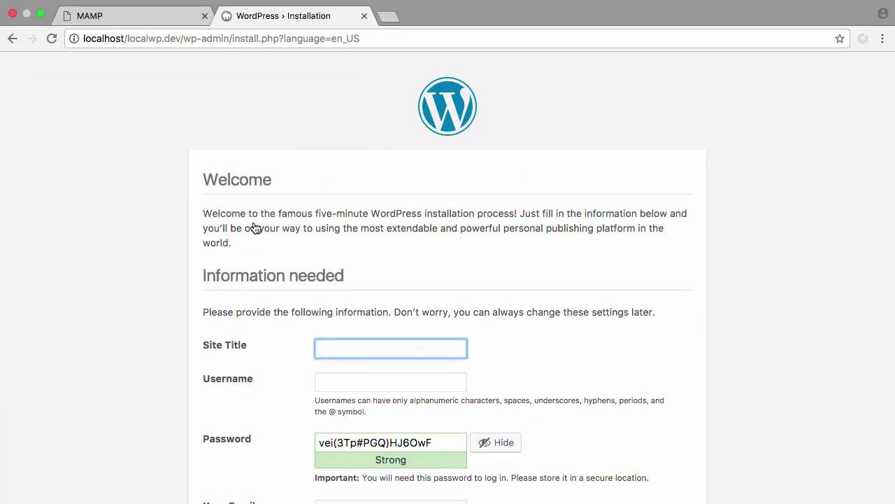
text(Local WordPress Test)
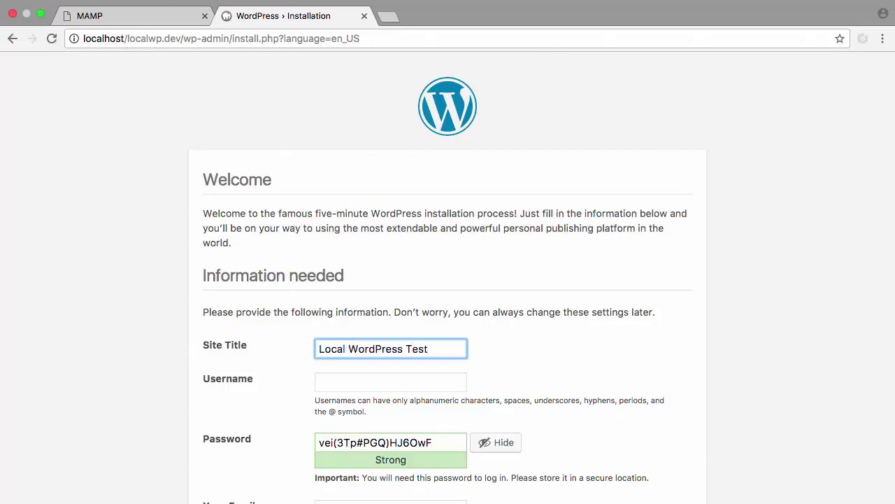
key(Tab)
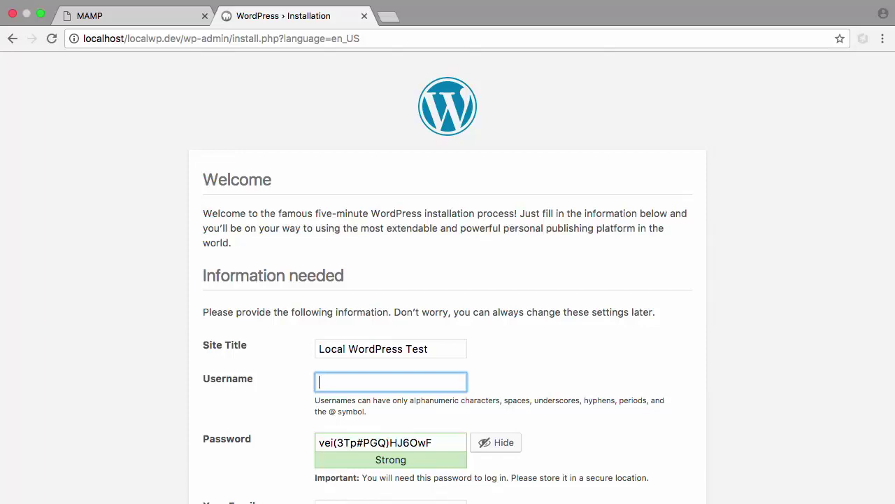
text(s1t3_@dm1n)
Copy the generated admin password, tick Discourage search engines, and install WordPress.
double_click(413, 443)
triple_click(413, 443)
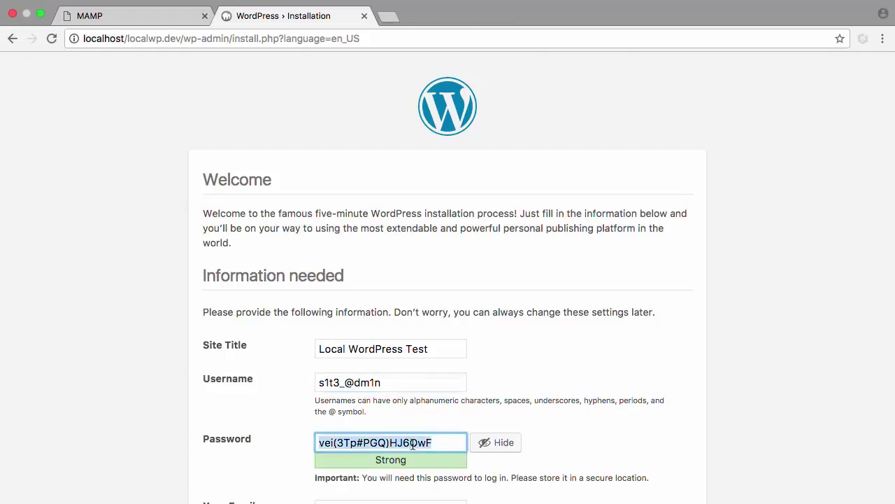
scroll(413, 443, down, 3)
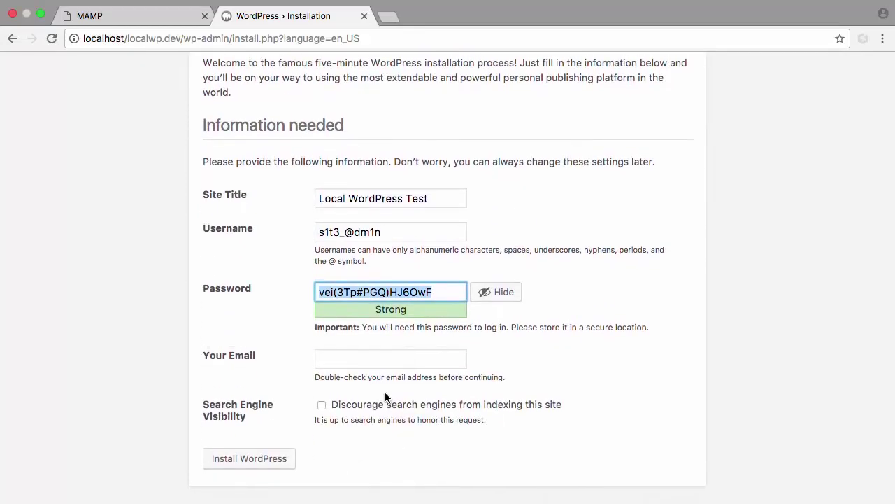
click(366, 361)
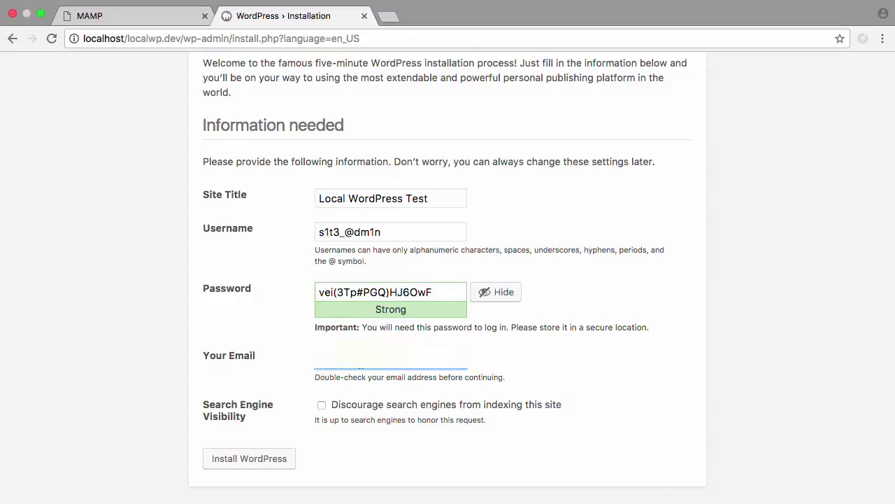
click(322, 405)
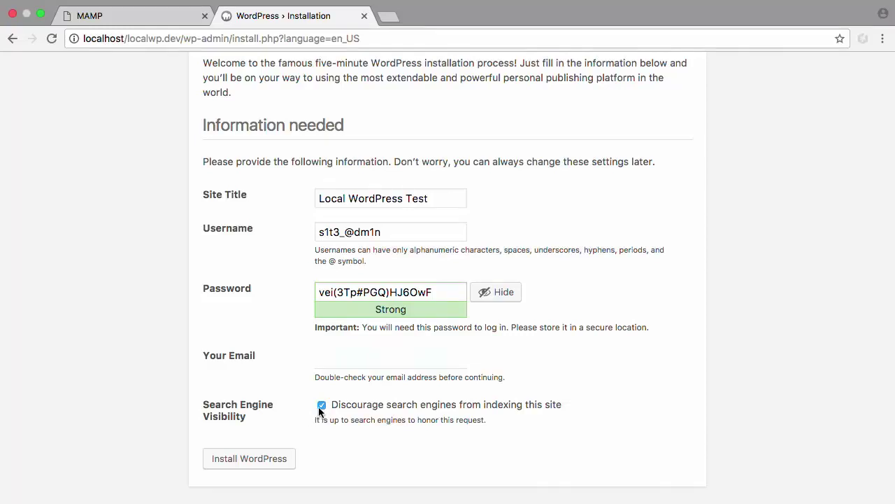
click(269, 459)
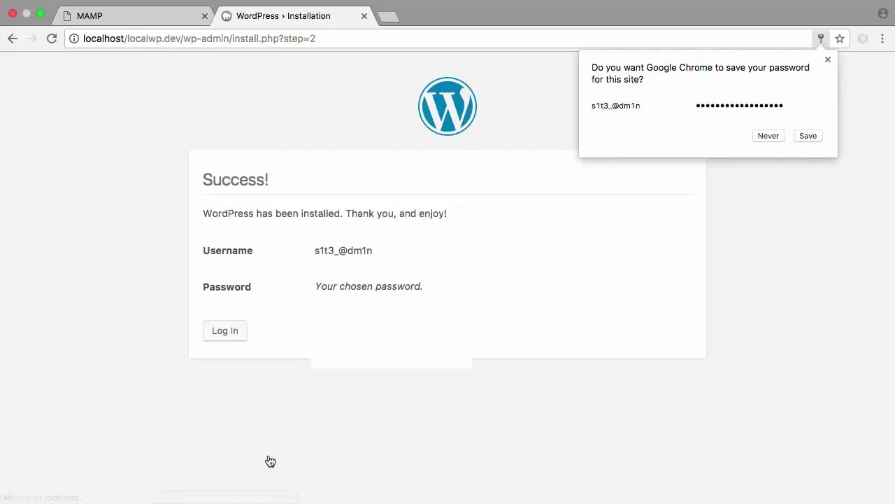
Log in with the new admin username and pasted password, declining Chrome's offers to save it.
click(763, 137)
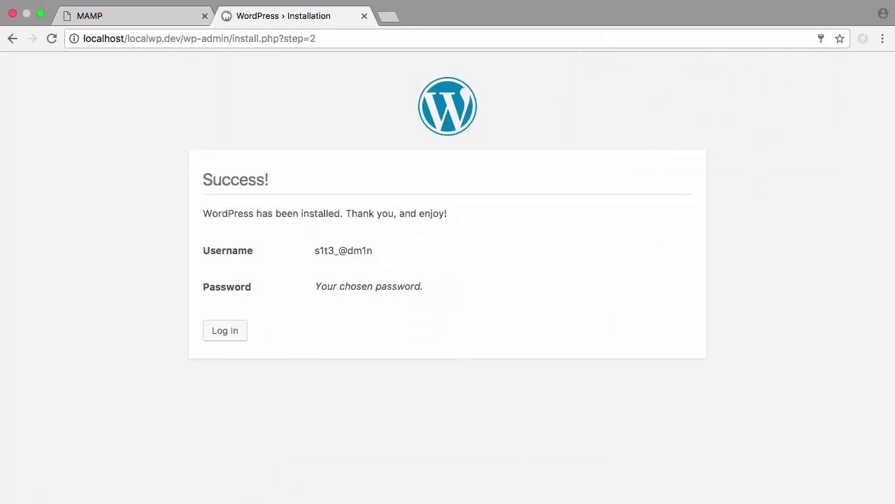
click(244, 332)
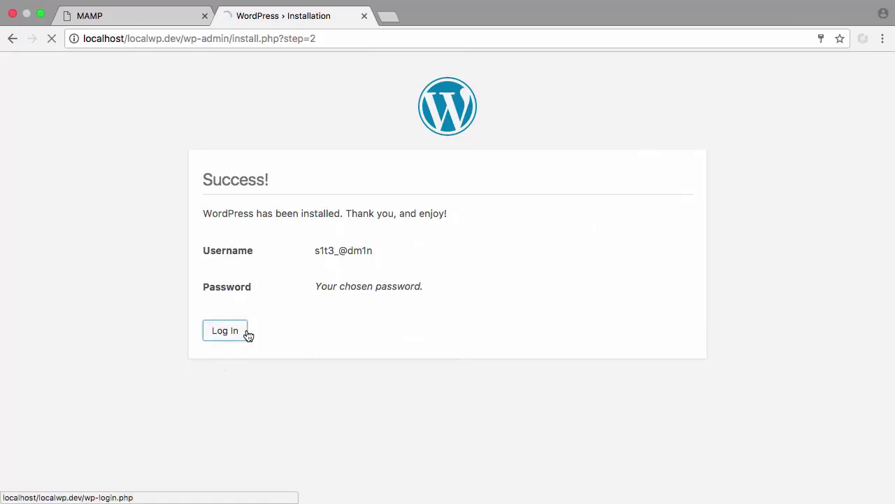
text(s)
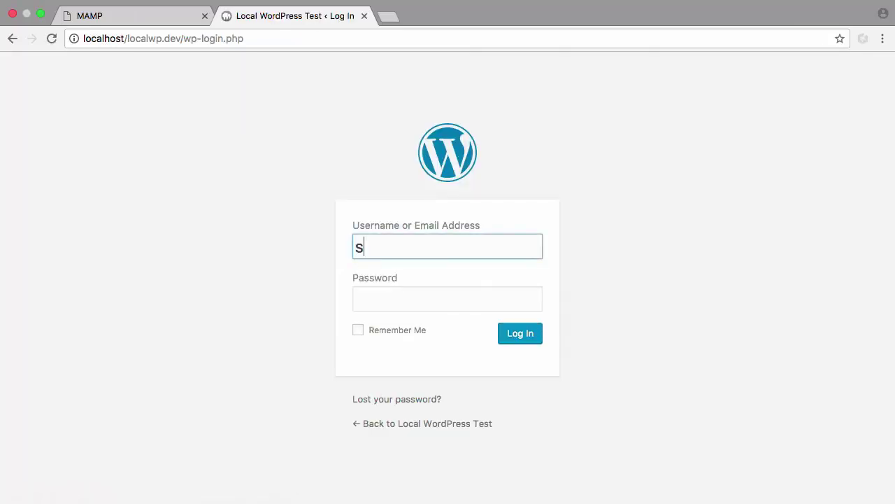
text(1t3_@dm1n)
key(Tab)
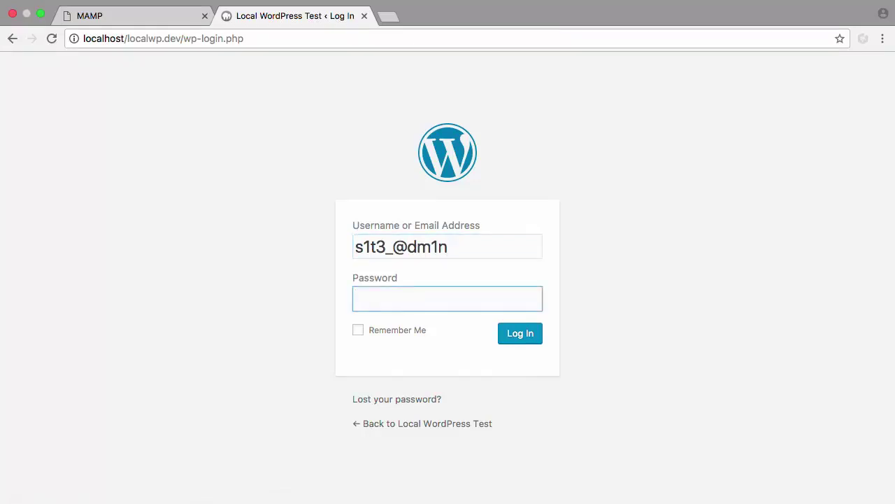
key(super+v)
key(Return)
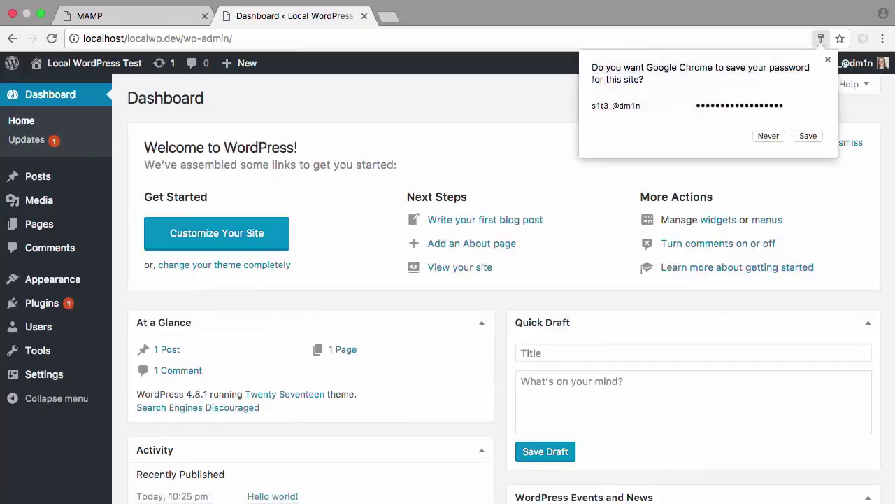
click(770, 137)
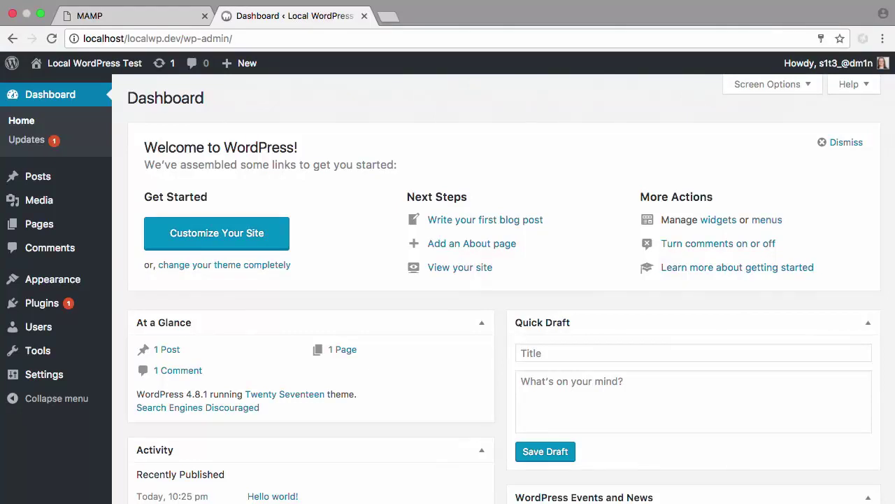
Update Akismet Anti-Spam from 3.3.3 to 3.3.4 on the Updates page, then recheck Updates.
click(31, 146)
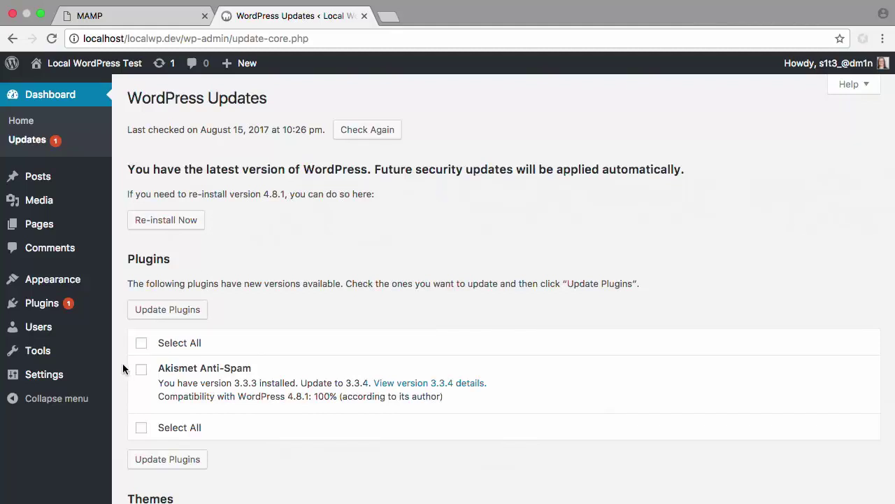
click(140, 370)
click(161, 309)
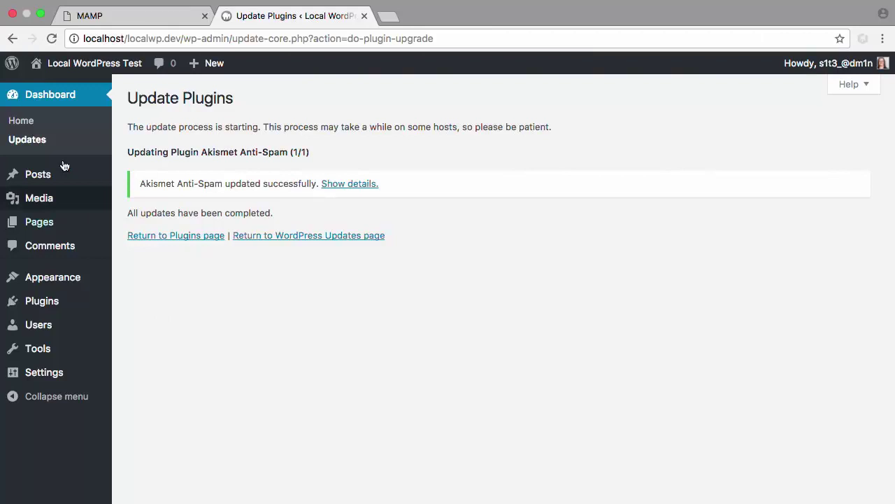
click(40, 140)
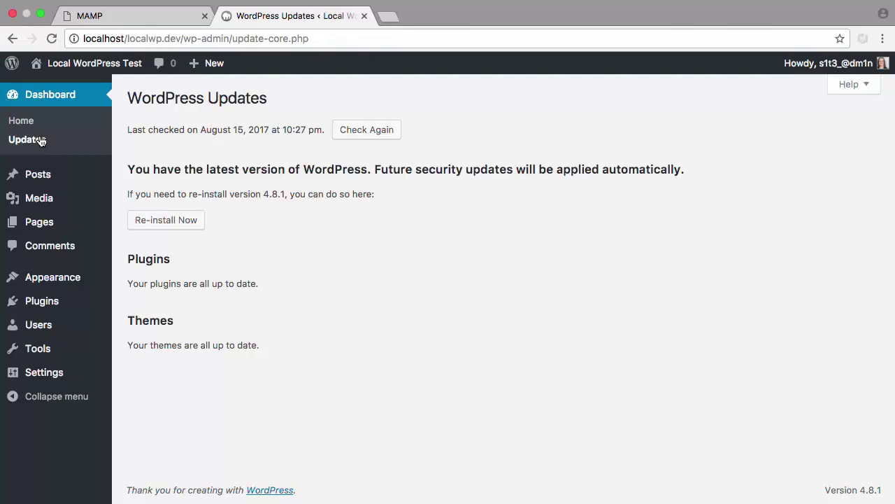
View the site's front page, then log out from the Howdy menu.
click(80, 65)
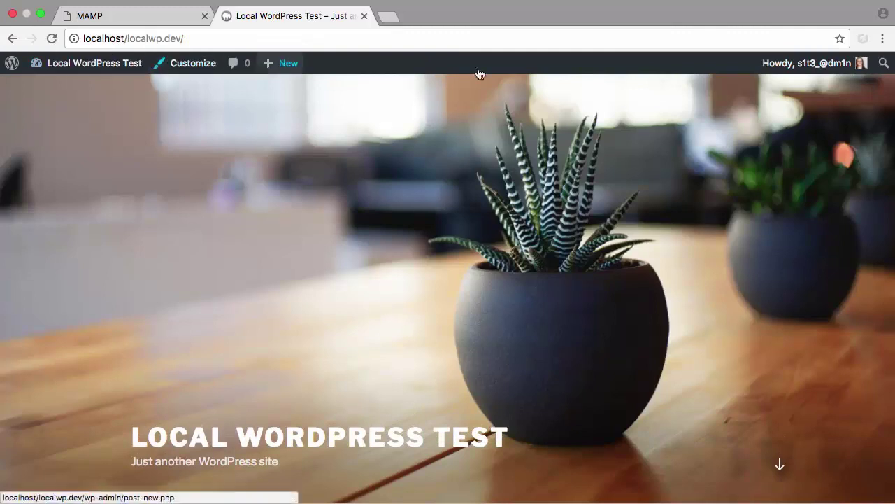
click(806, 64)
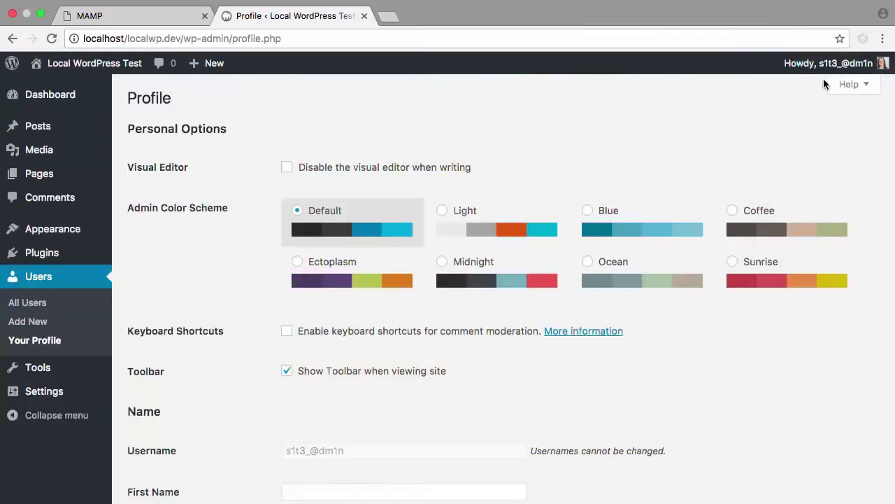
mouse_move(826, 64)
click(785, 137)
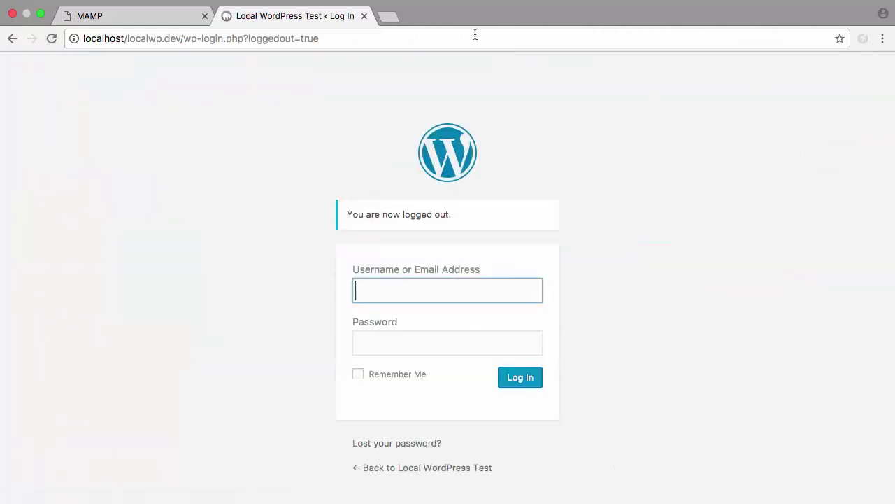
Load the localwp.dev/wp-admin address in the browser.
double_click(127, 55)
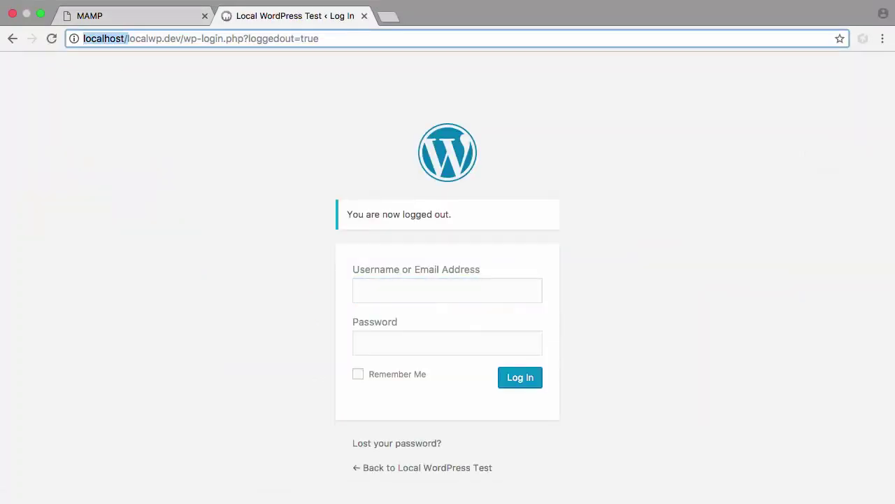
key(BackSpace)
key(Return)
click(199, 38)
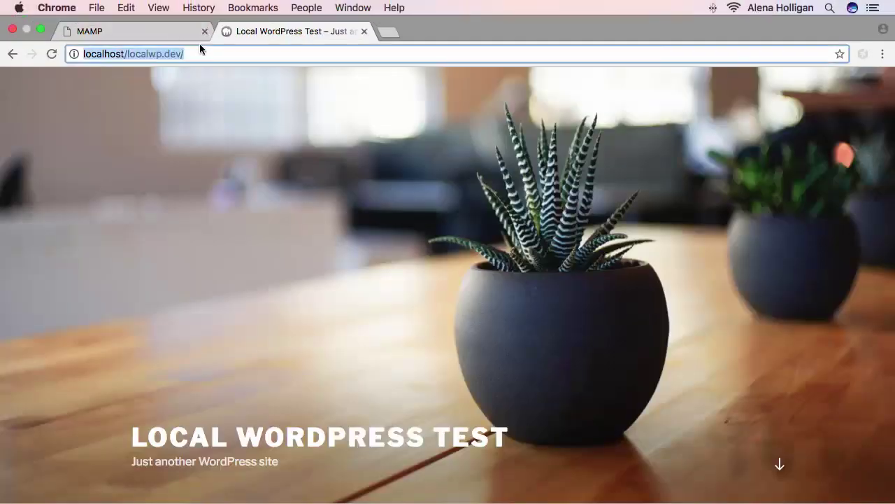
click(198, 40)
text(wp-admin)
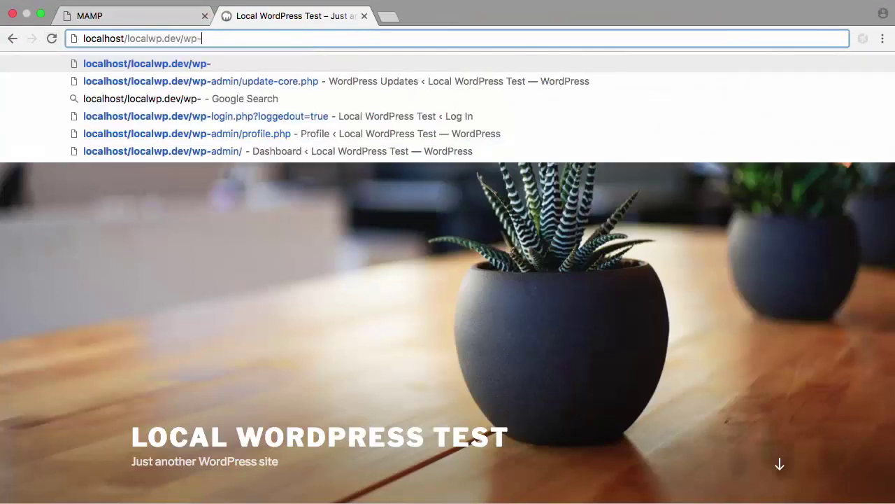
key(Return)
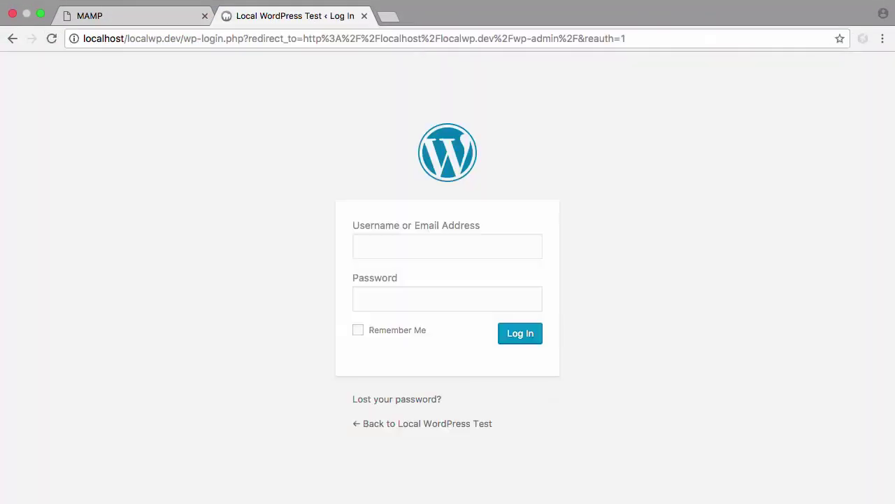
Log back in with the suggested admin username and pasted password, then view the front page.
text(s)
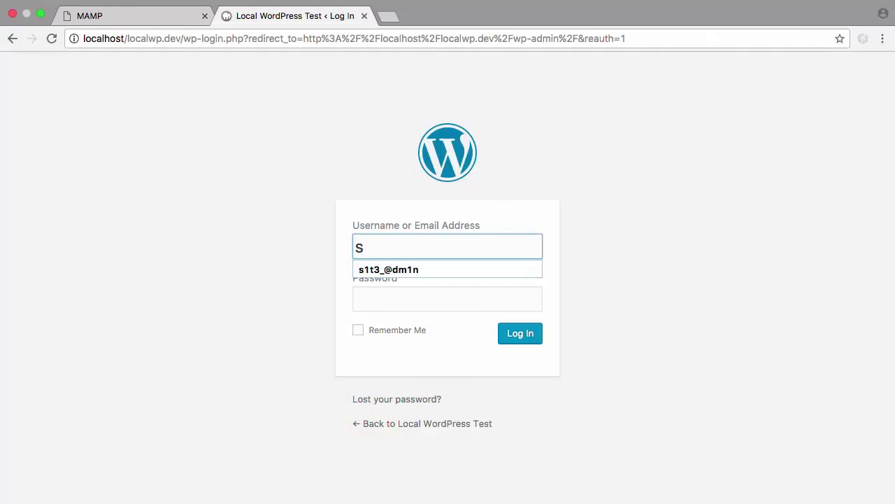
key(Down)
key(Tab)
key(super+v)
key(Return)
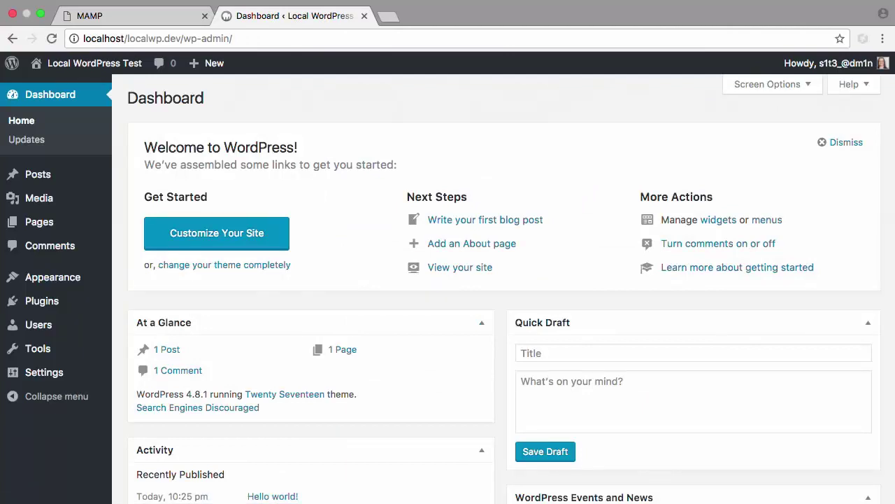
click(98, 63)
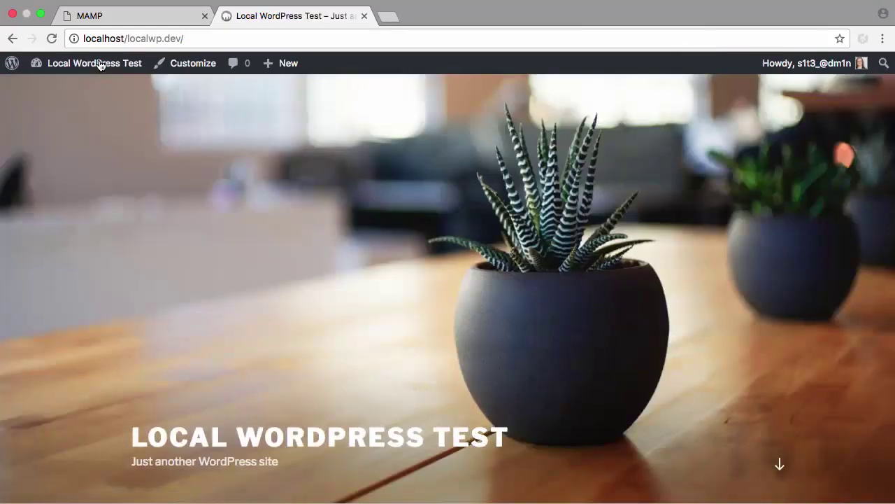
Return to the Dashboard, log out via the Howdy menu, and follow 'Lost your password?'.
click(100, 64)
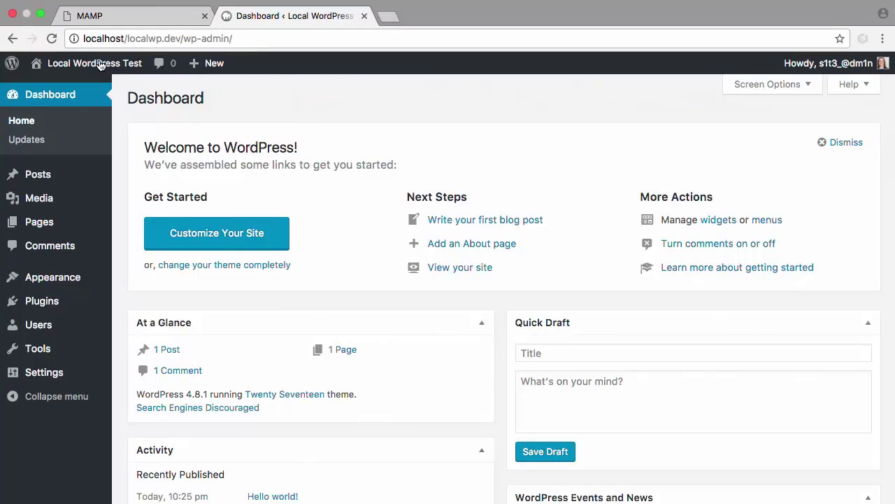
mouse_move(868, 63)
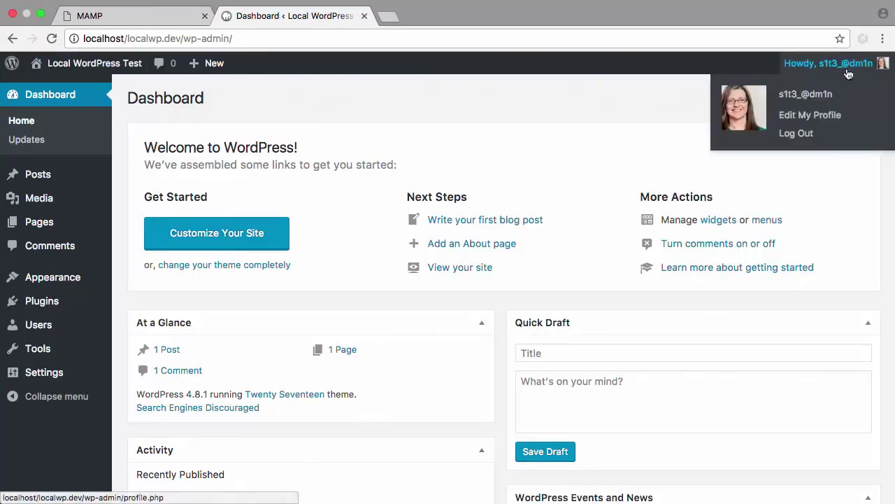
click(807, 138)
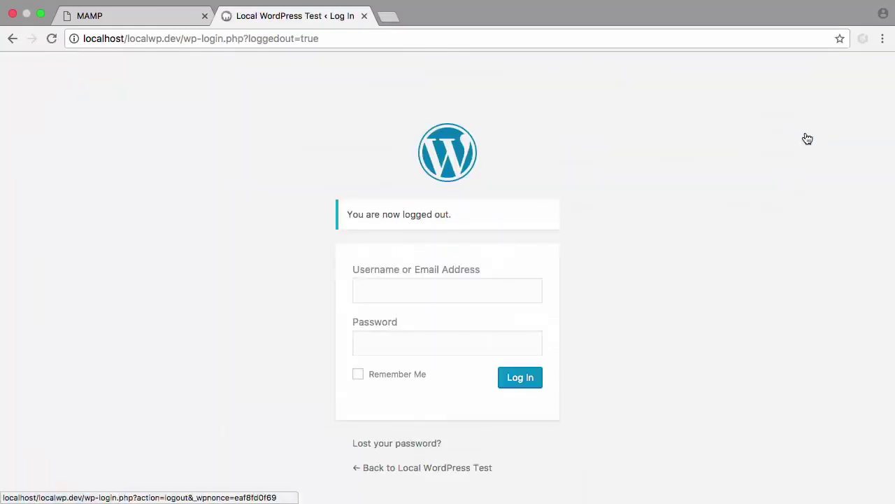
click(407, 445)
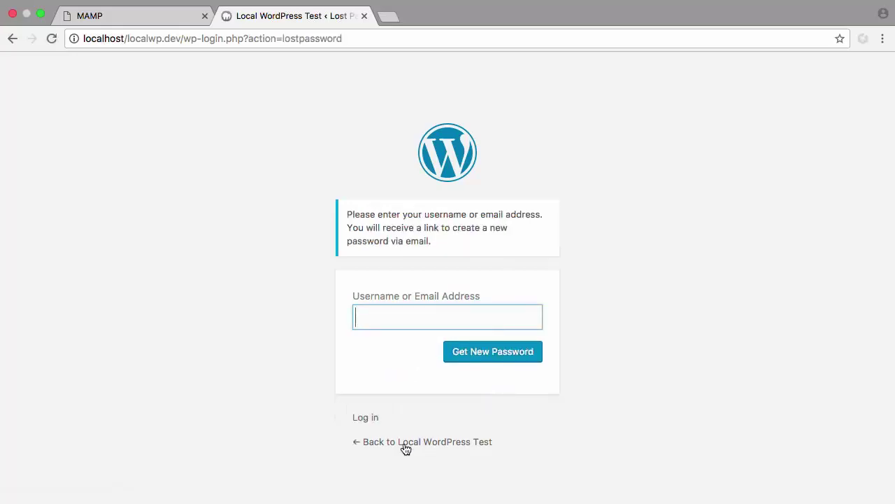